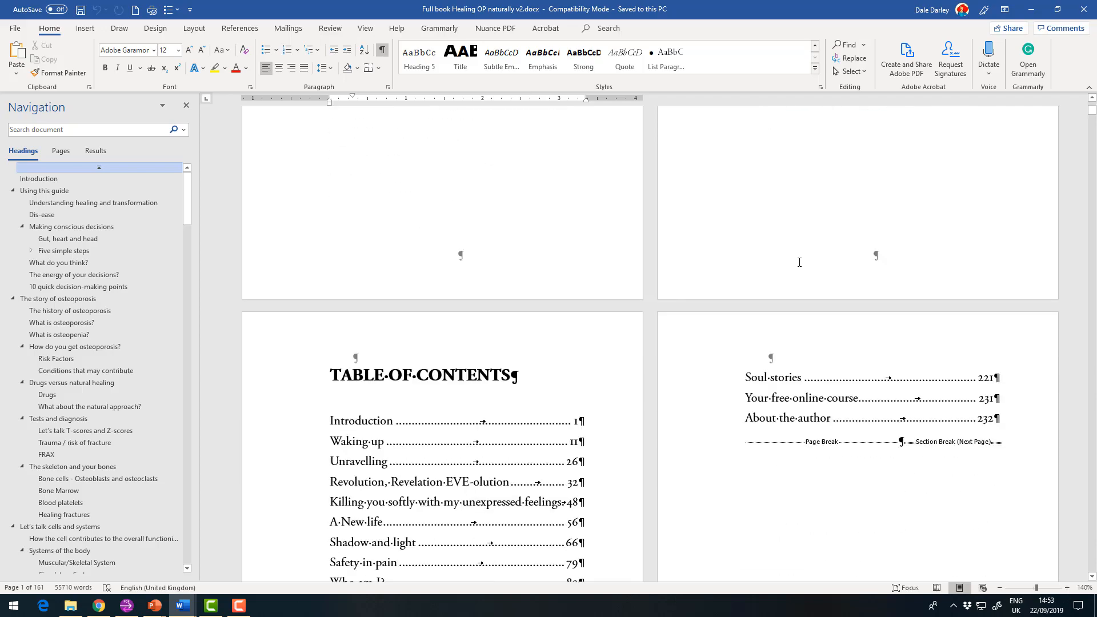
Step: Go to the book's Introduction and open the Grammarly checker for the document
scroll(800, 263, down, 7)
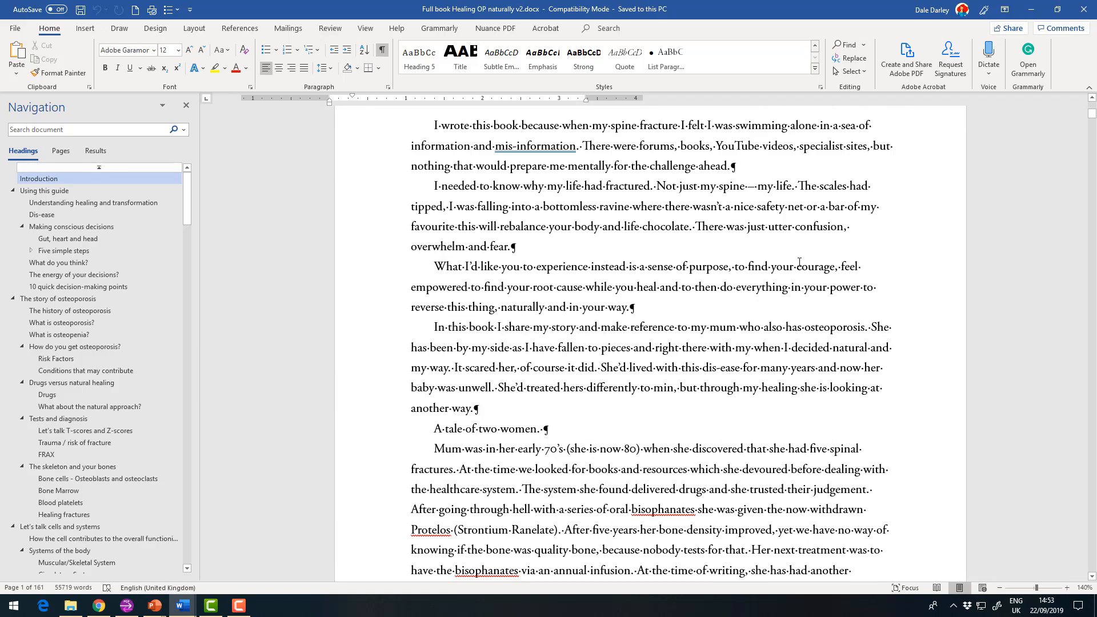
scroll(800, 262, up, 3)
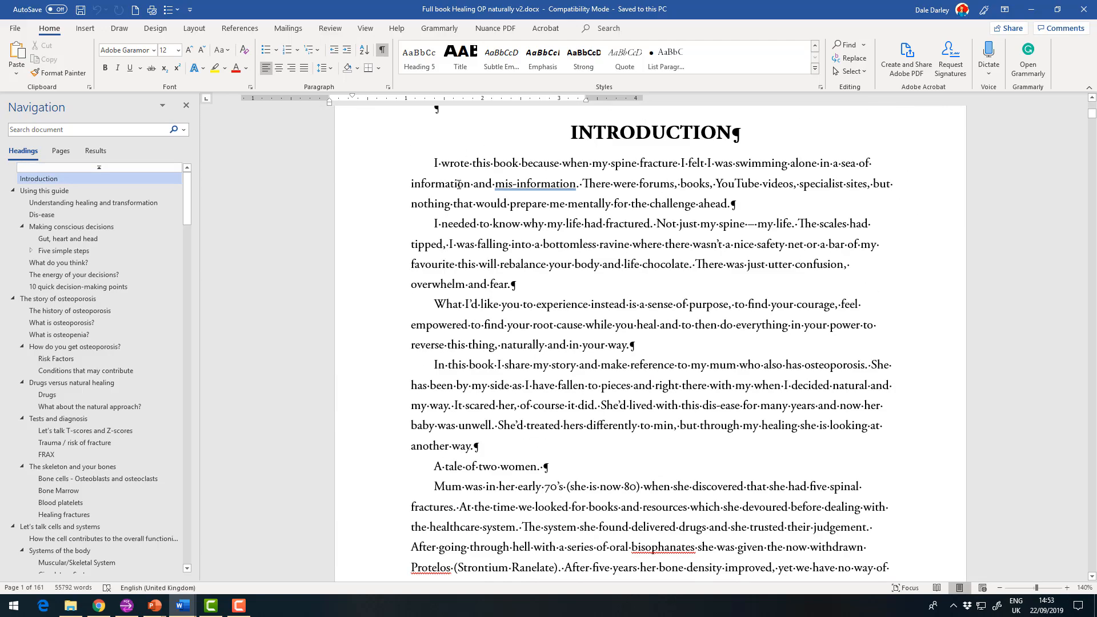
scroll(626, 321, down, 3)
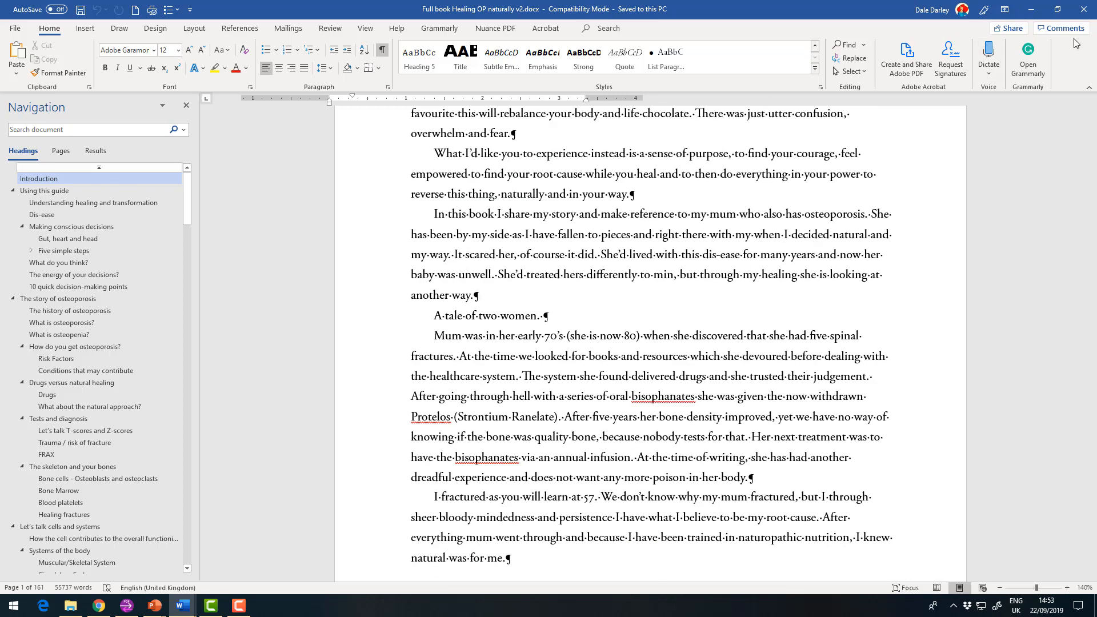
click(1027, 61)
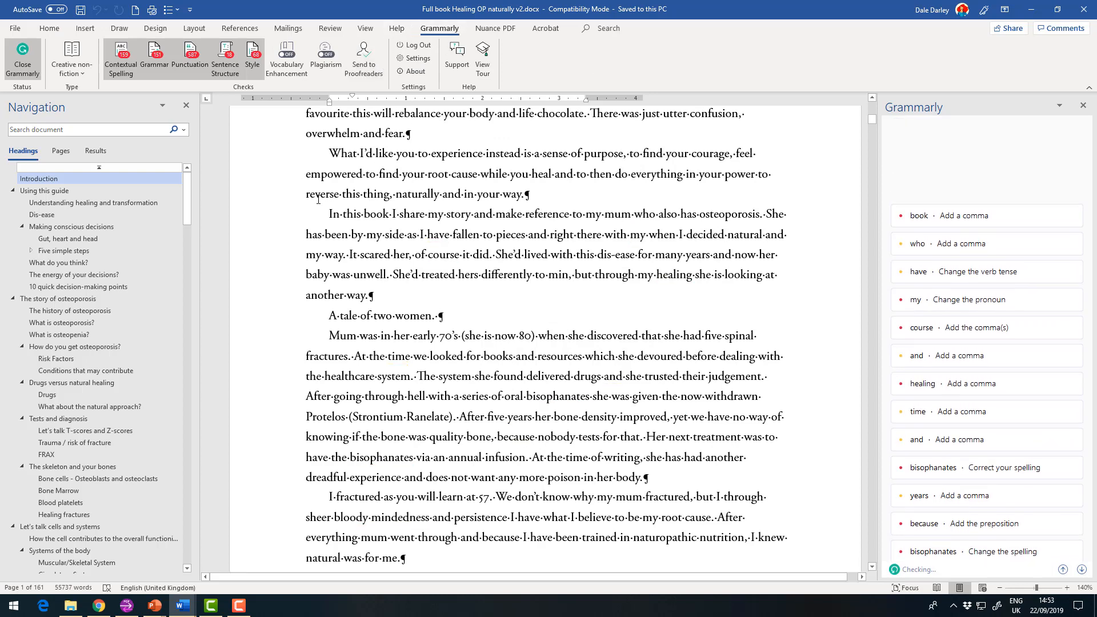
Step: Review the Grammarly document types without changing the current one, and turn off the Sentence Structure and Style checks
click(81, 73)
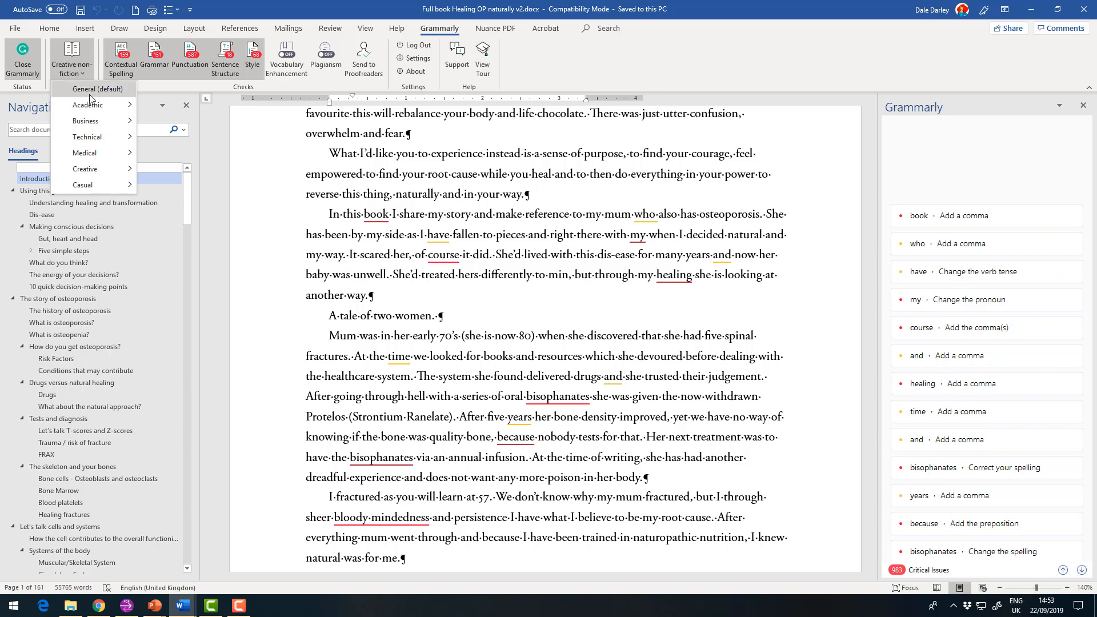
mouse_move(89, 108)
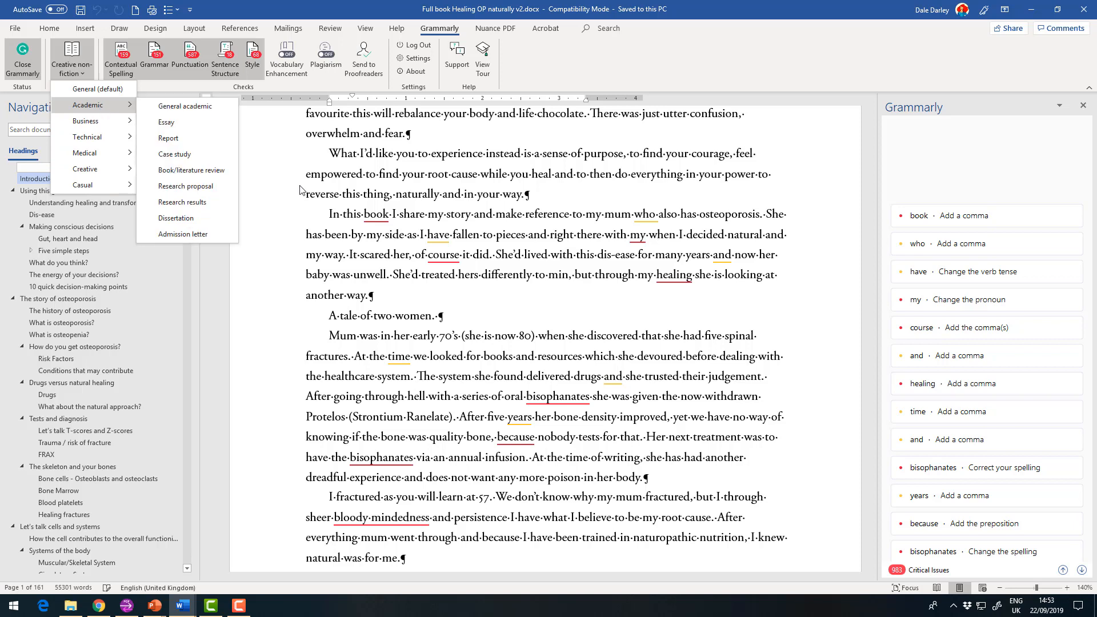
click(323, 181)
click(250, 65)
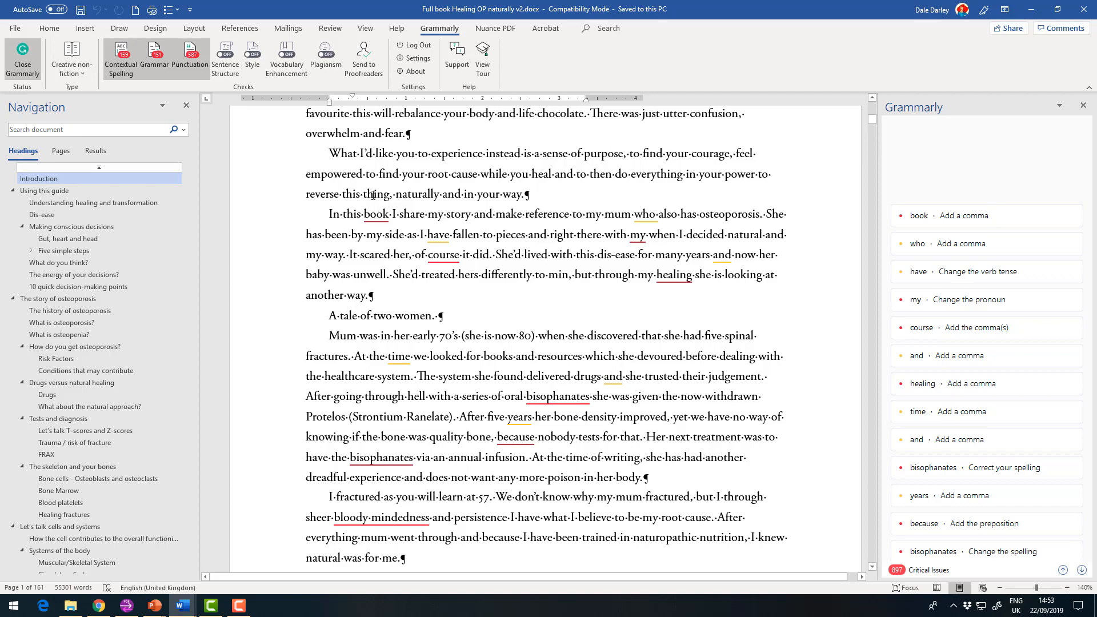
Step: Accept the comma after "In this book" and dismiss the suggestion to change "have" to "had" before "fallen to pieces"
scroll(373, 195, up, 1)
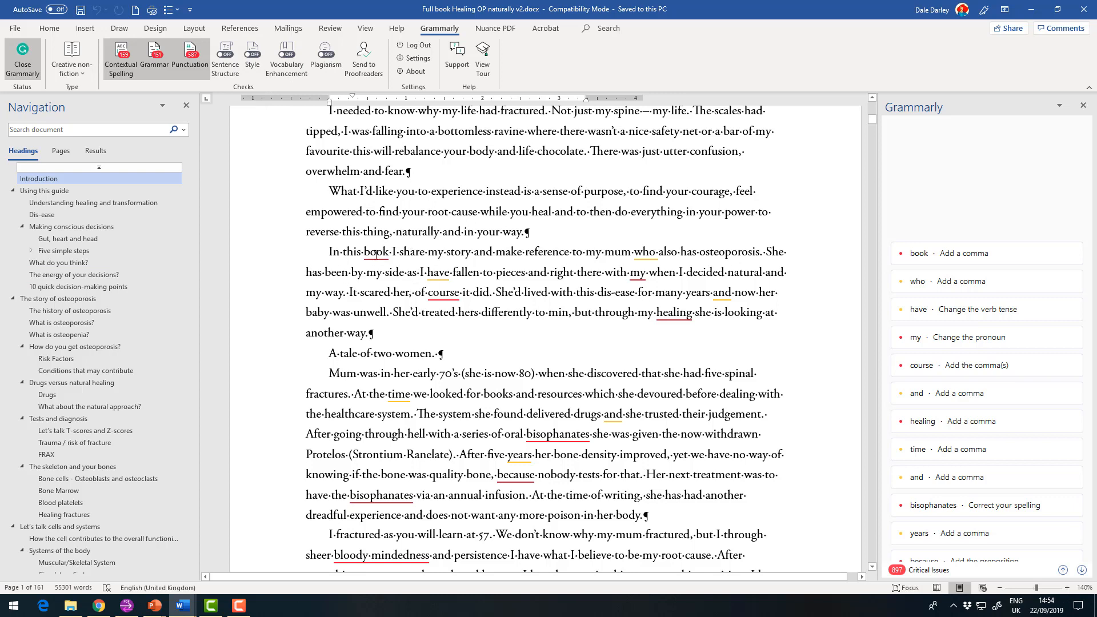
click(926, 256)
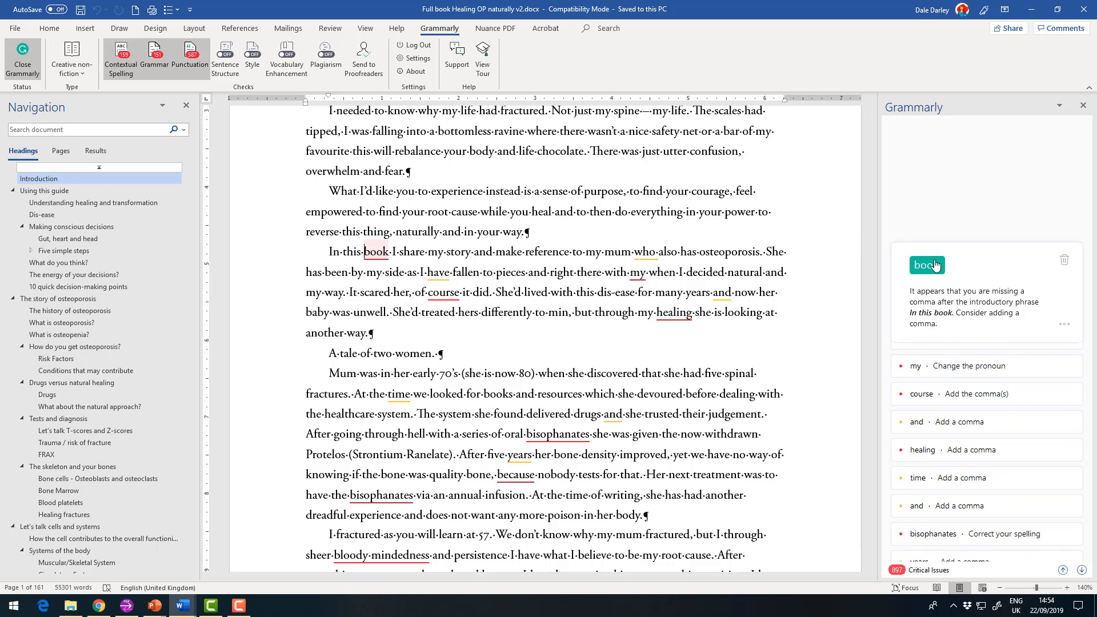
click(936, 268)
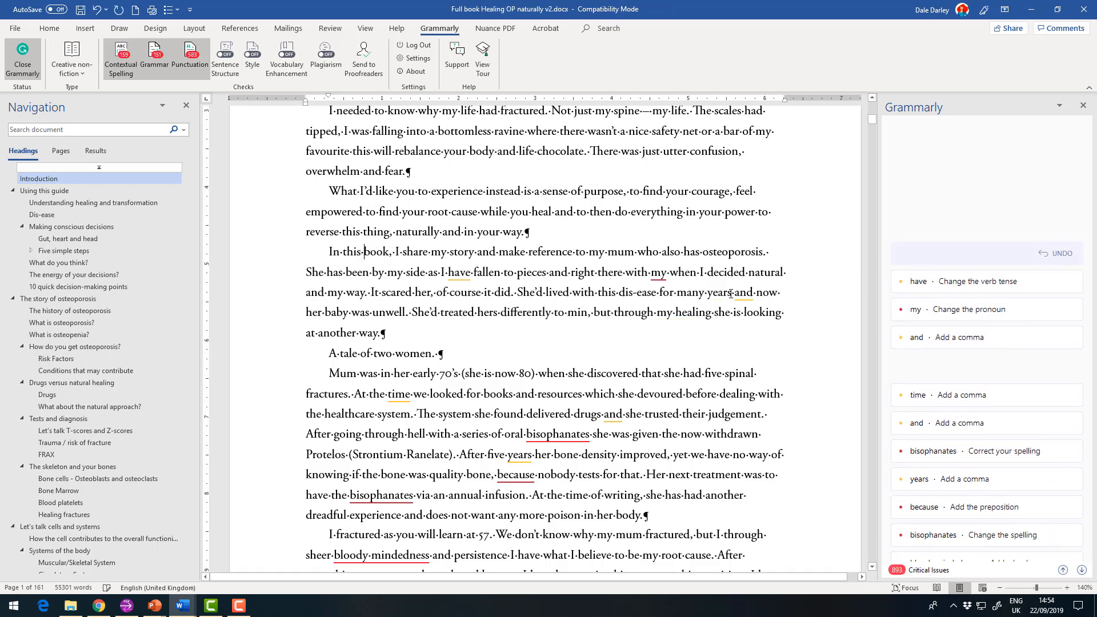
click(462, 274)
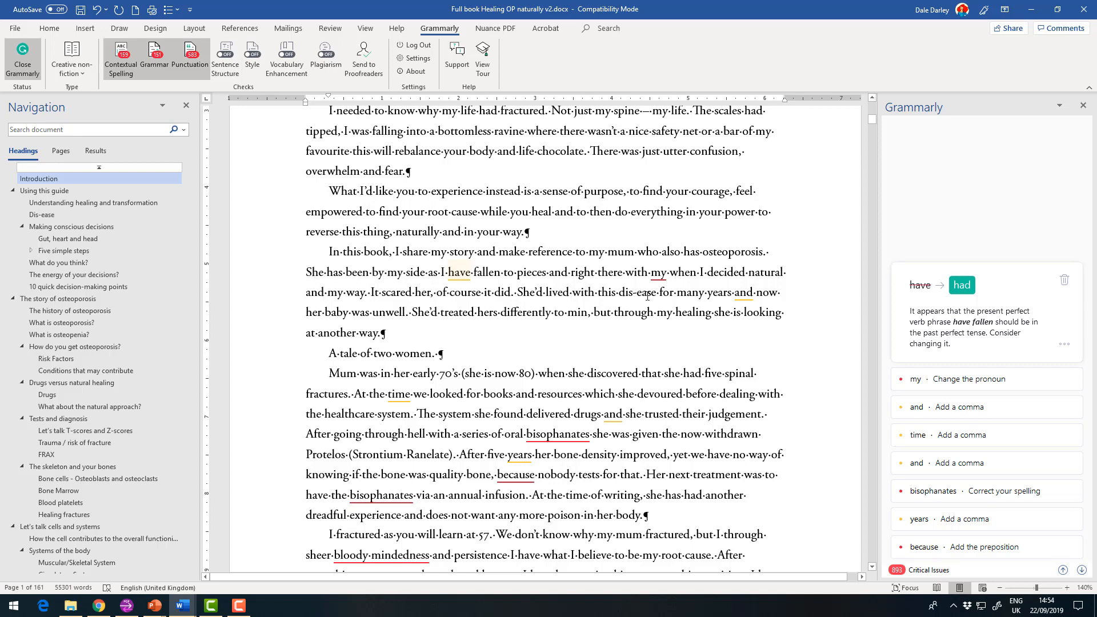
click(1064, 280)
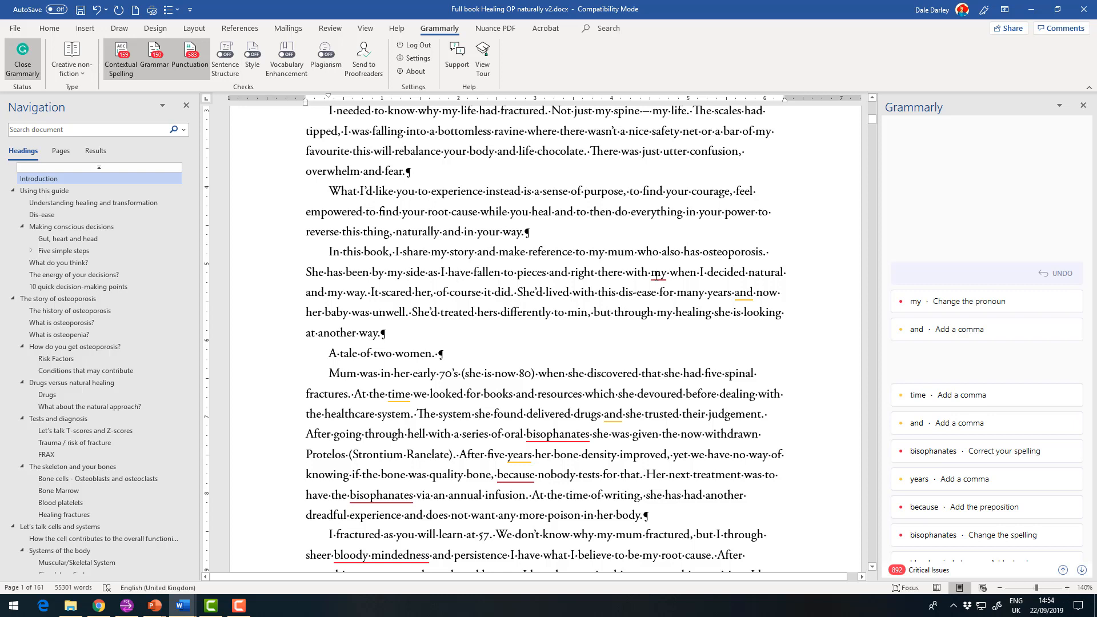
Step: Accept "me" in place of "my" after "right there with", and accept the comma before "and now her baby was unwell"
click(658, 274)
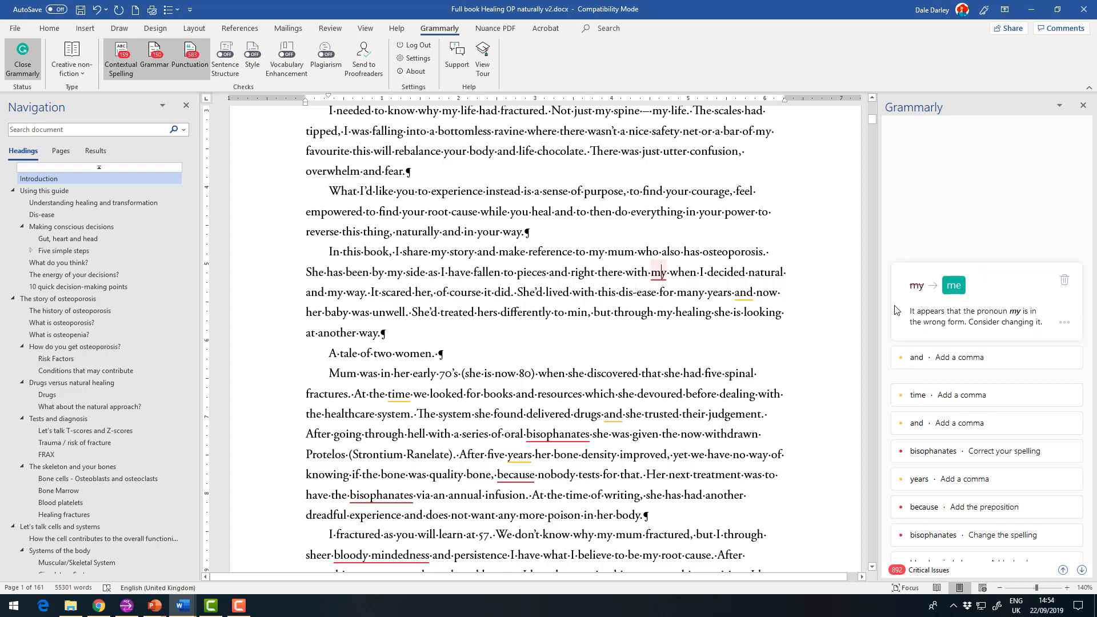
click(953, 286)
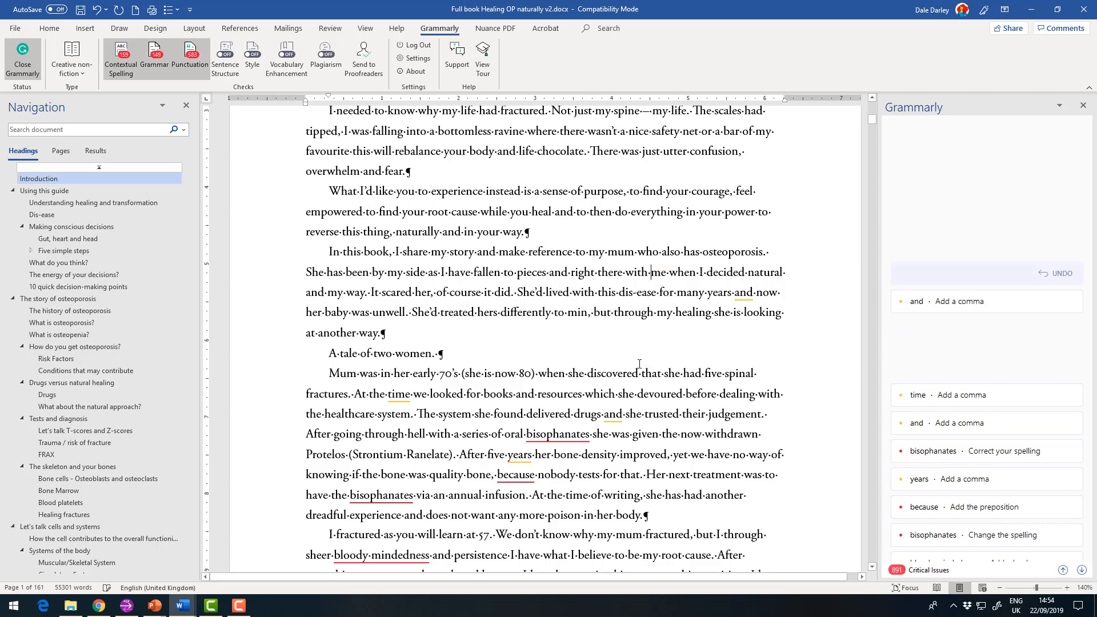
scroll(637, 374, down, 2)
click(919, 226)
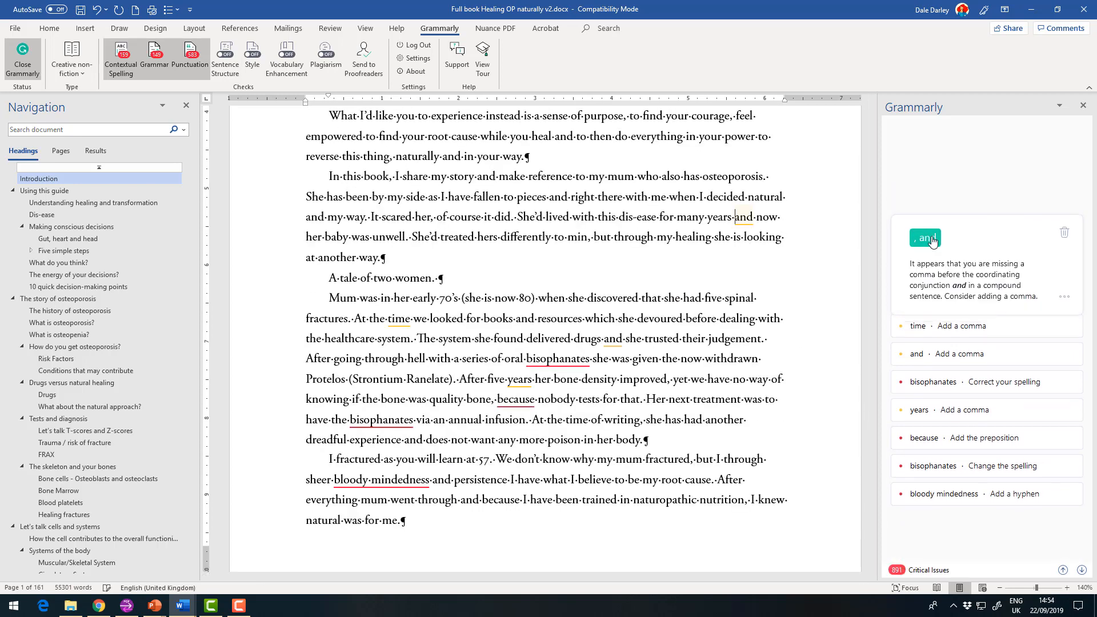
click(923, 286)
Step: Turn off the Contextual Spelling, Grammar and Punctuation checks and turn on the Sentence Structure and Style checks
scroll(430, 278, down, 10)
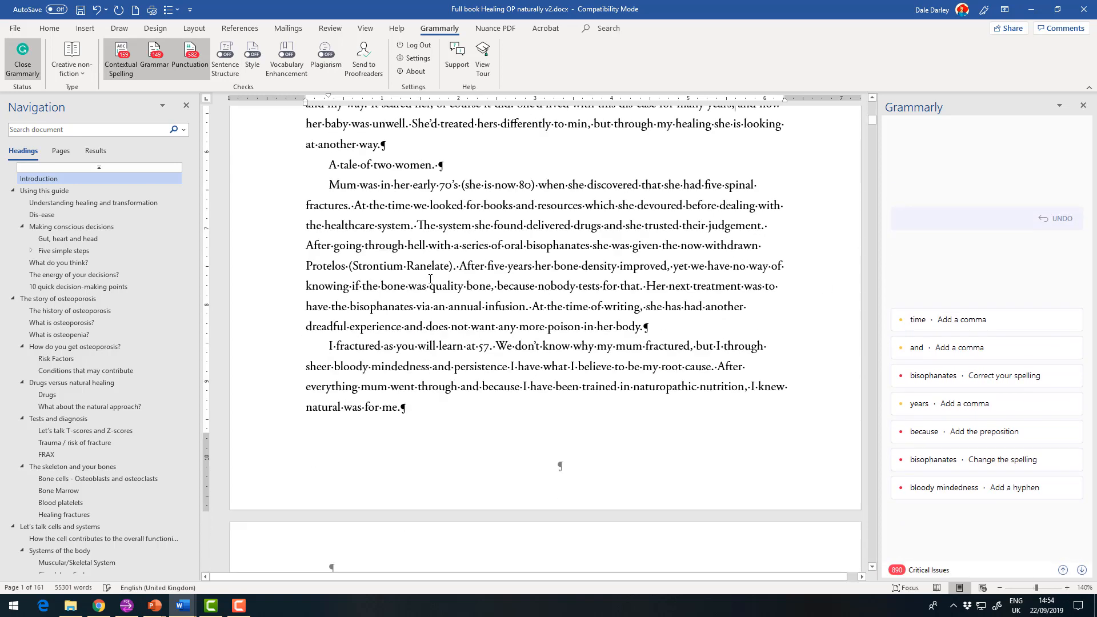
scroll(431, 283, down, 12)
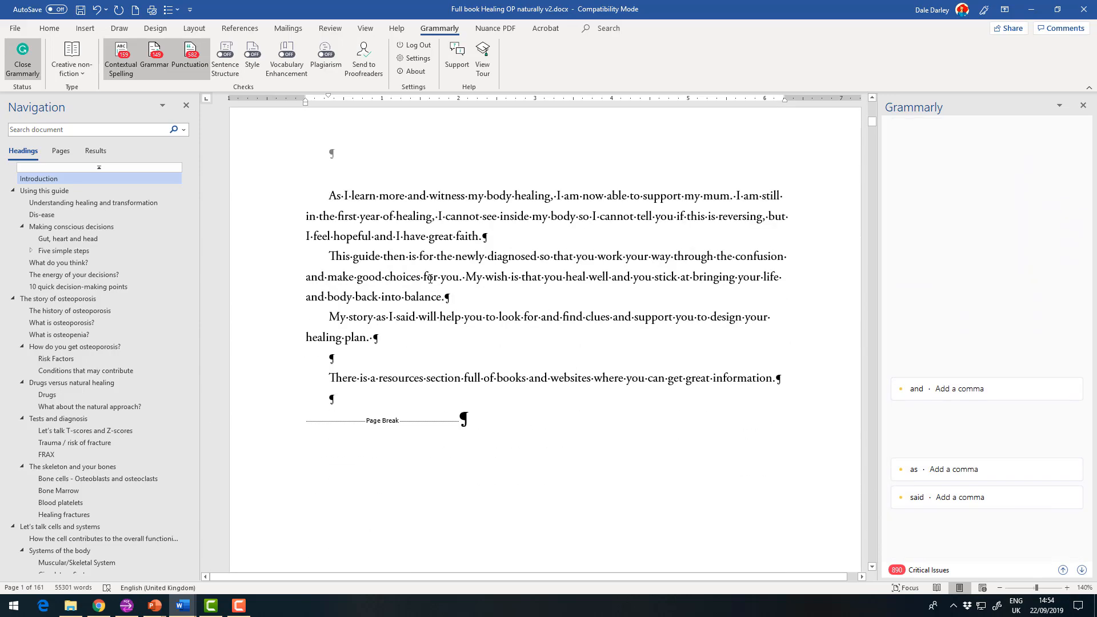
scroll(431, 282, down, 12)
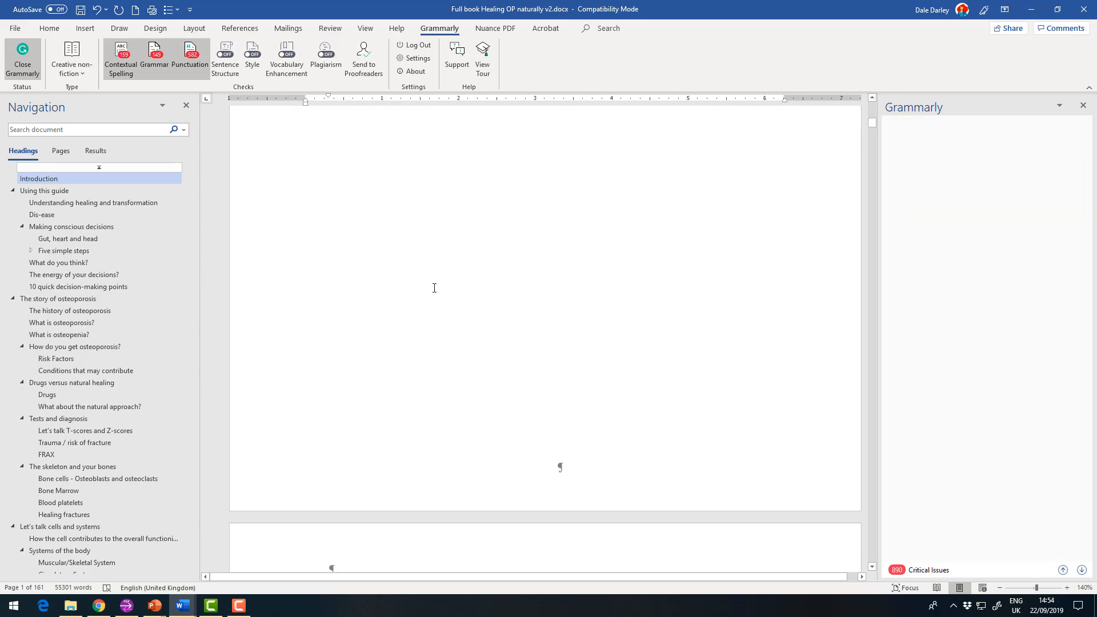
scroll(438, 293, down, 3)
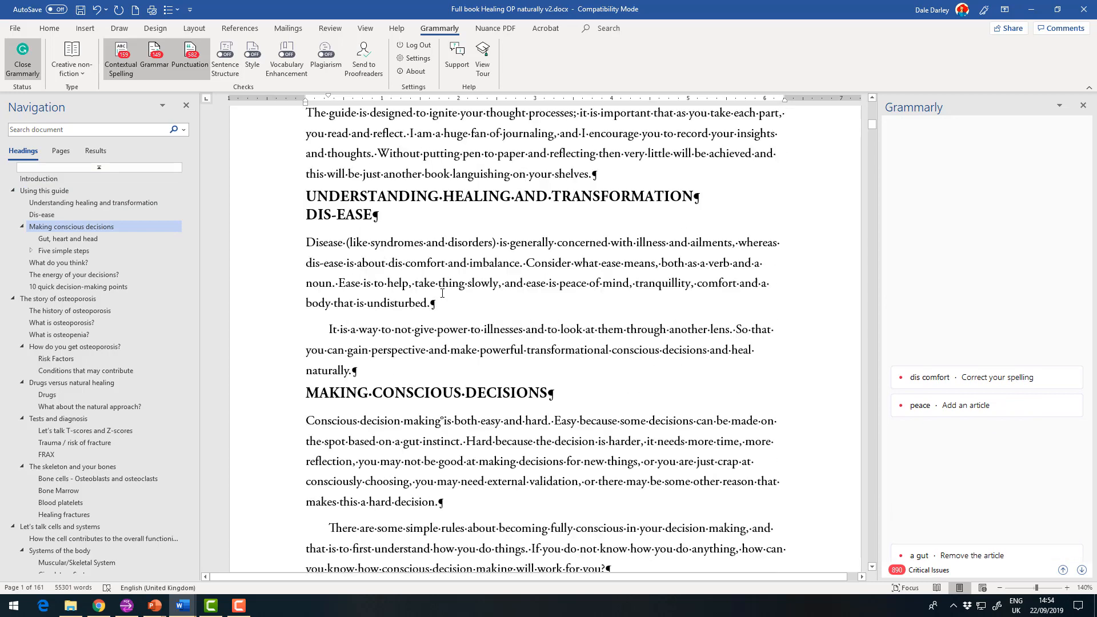
click(124, 67)
click(190, 60)
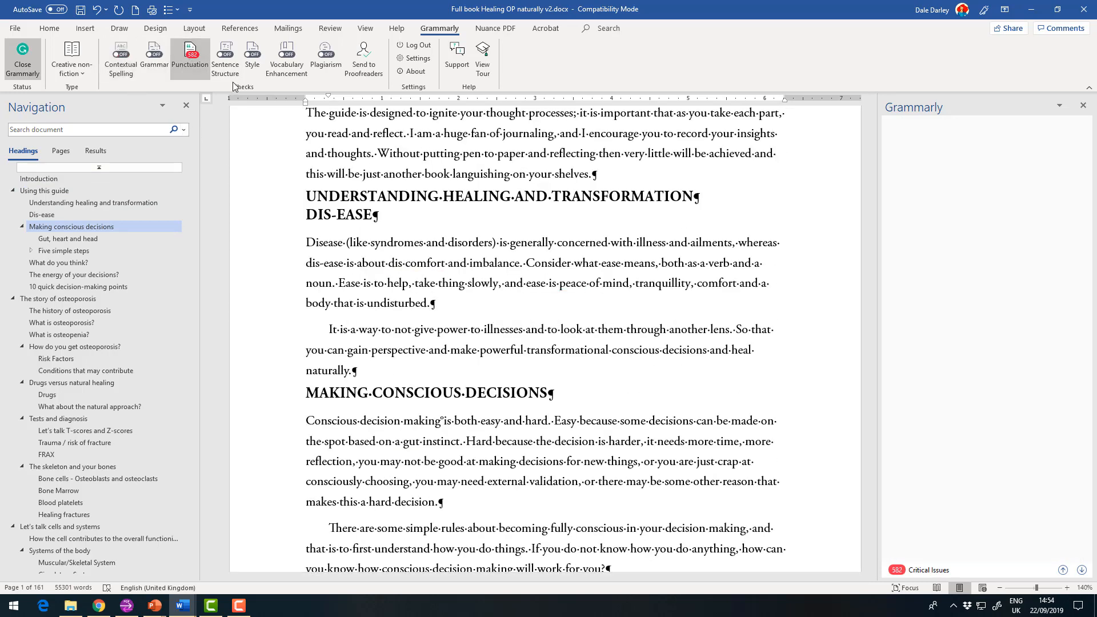
click(226, 60)
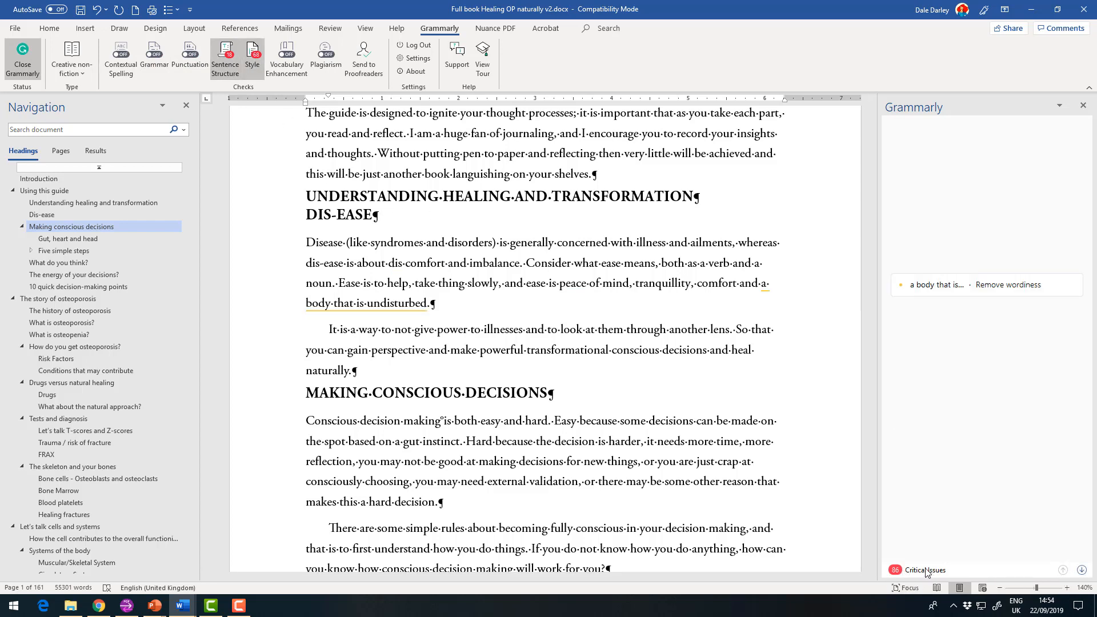
Step: Skip the "a body that is undisturbed" issue and accept "I have decided" in place of "my decision has been" under ACTION
click(1082, 570)
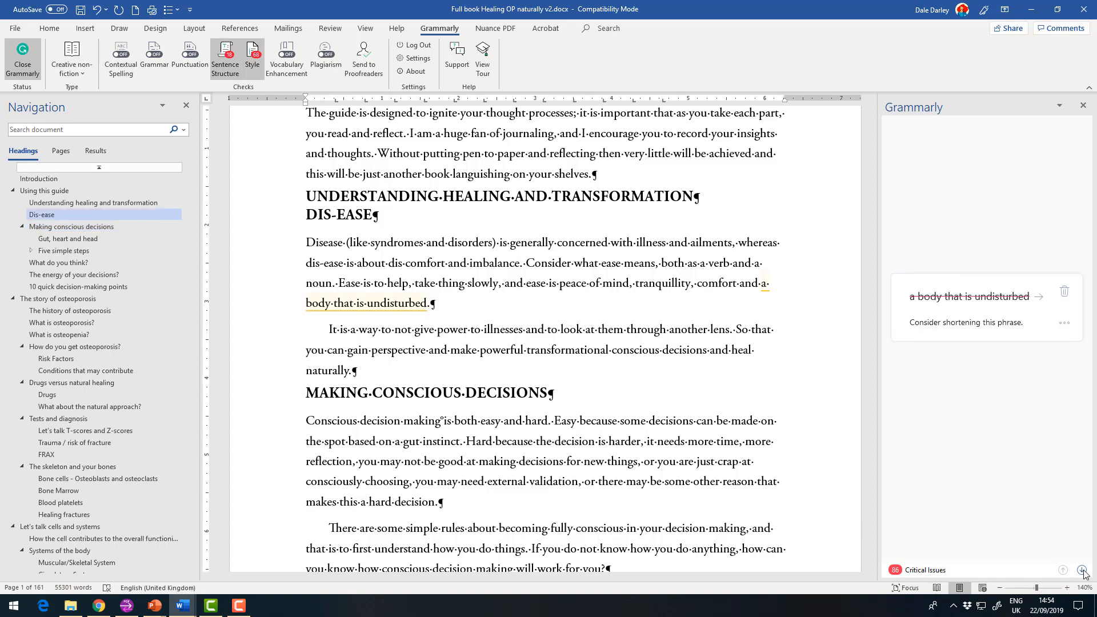
click(1082, 571)
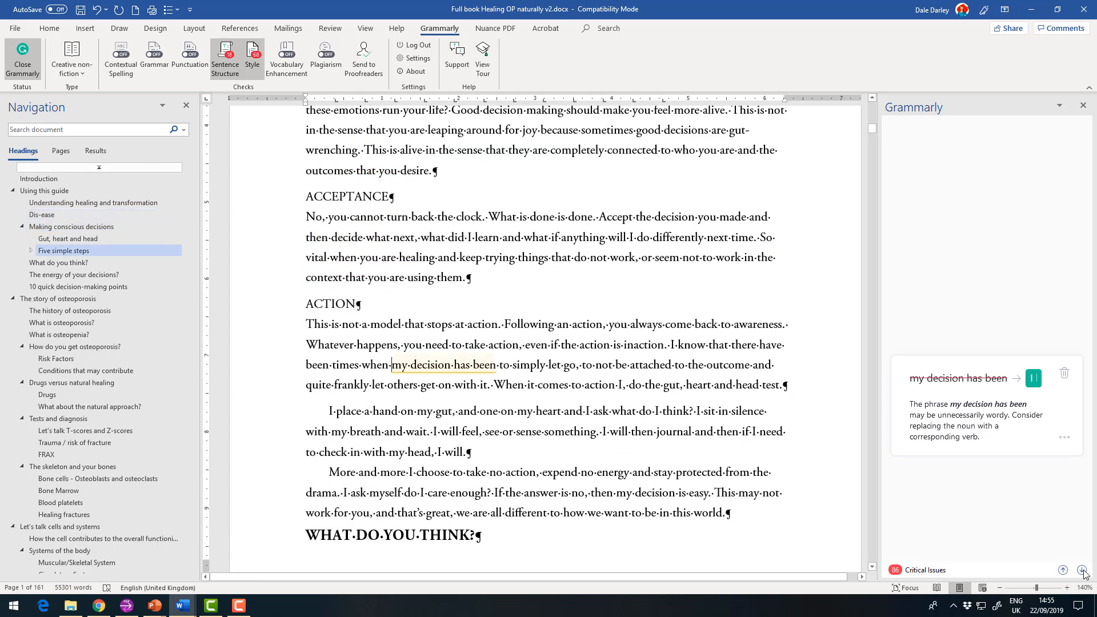
click(1036, 380)
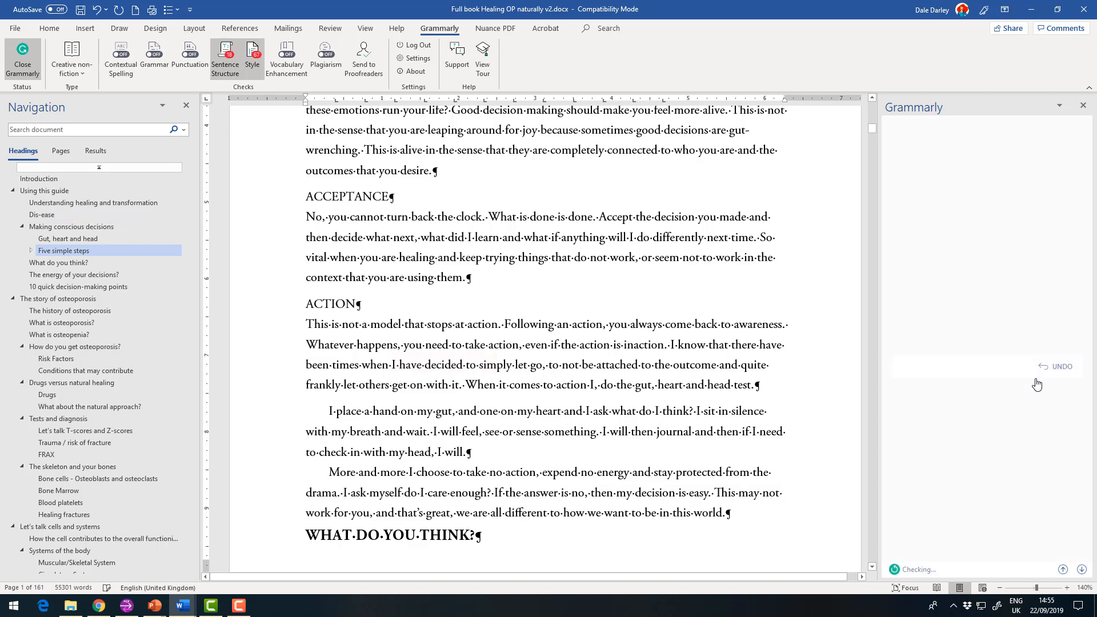
Step: Go to the next style issue and accept "differently" in place of "in a different way"
click(1083, 569)
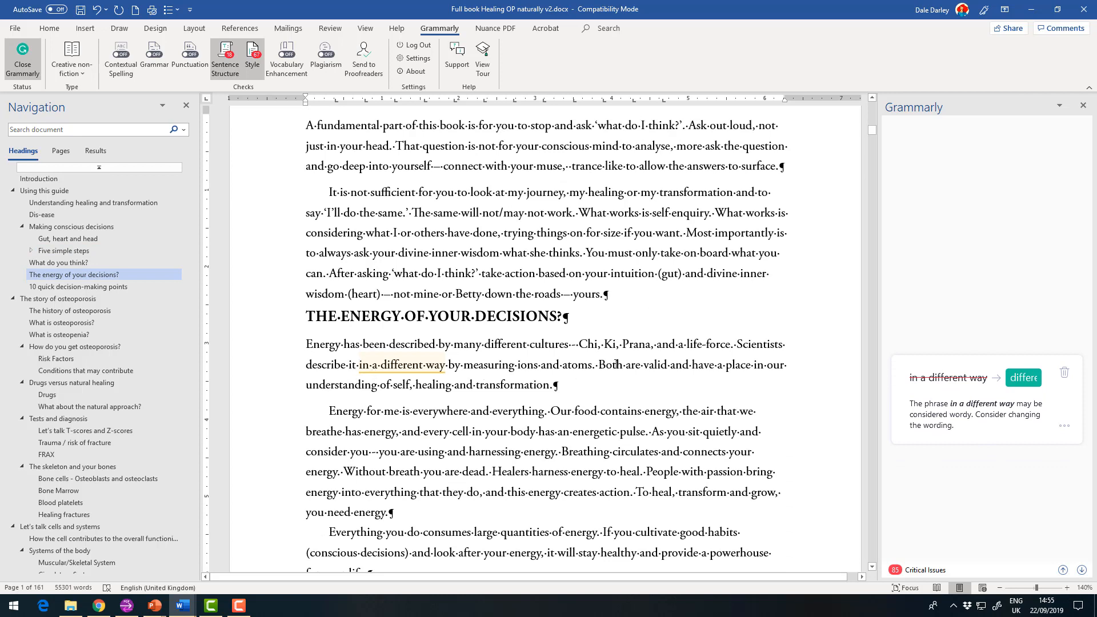
click(358, 370)
click(1023, 377)
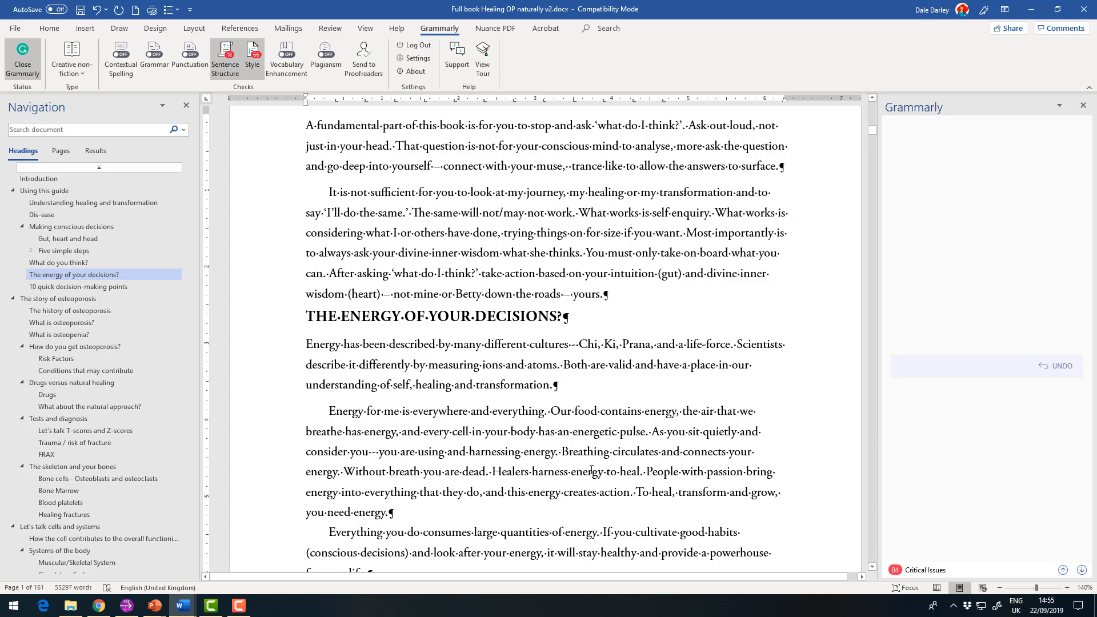
Step: Turn off Sentence Structure and Style, and use the Vocabulary Enhancement check to review synonym suggestions through the decision-making points
click(225, 58)
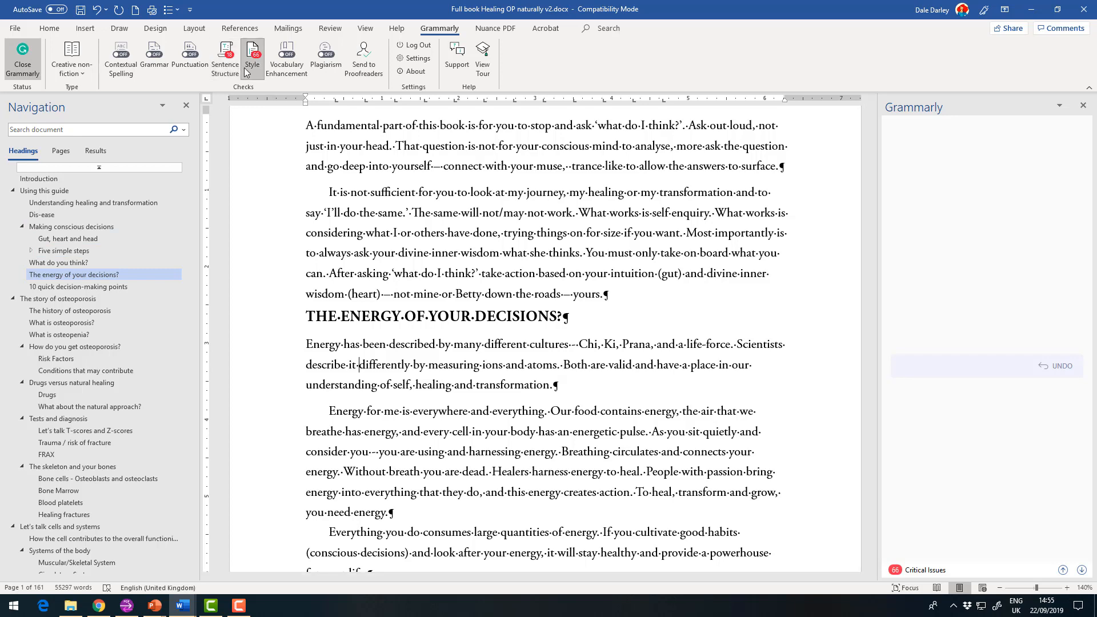
click(245, 69)
click(286, 57)
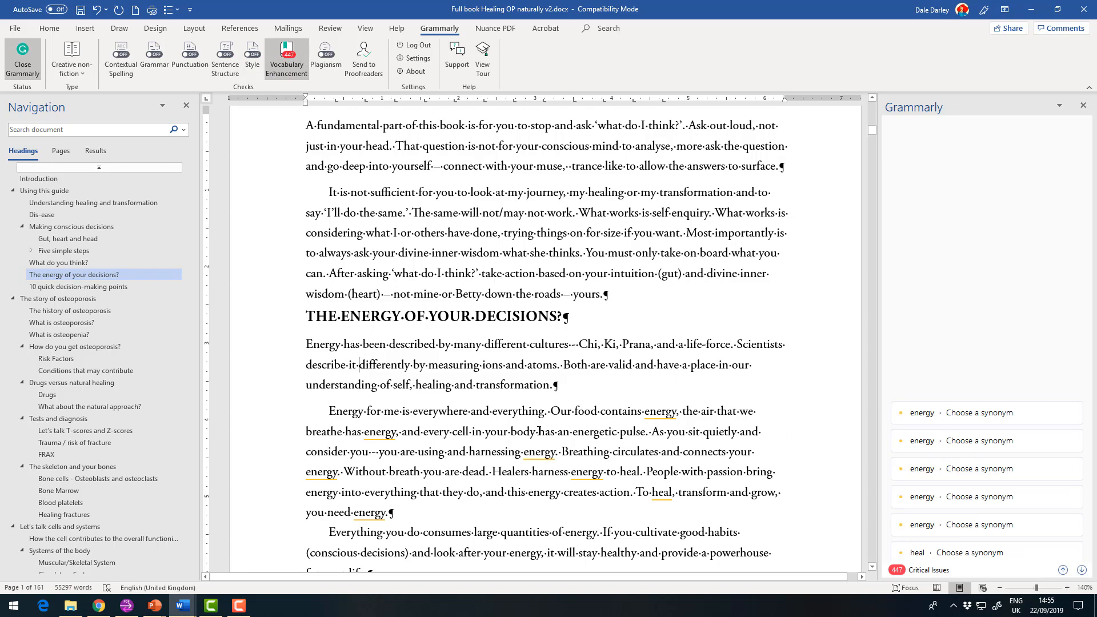
scroll(669, 411, down, 1)
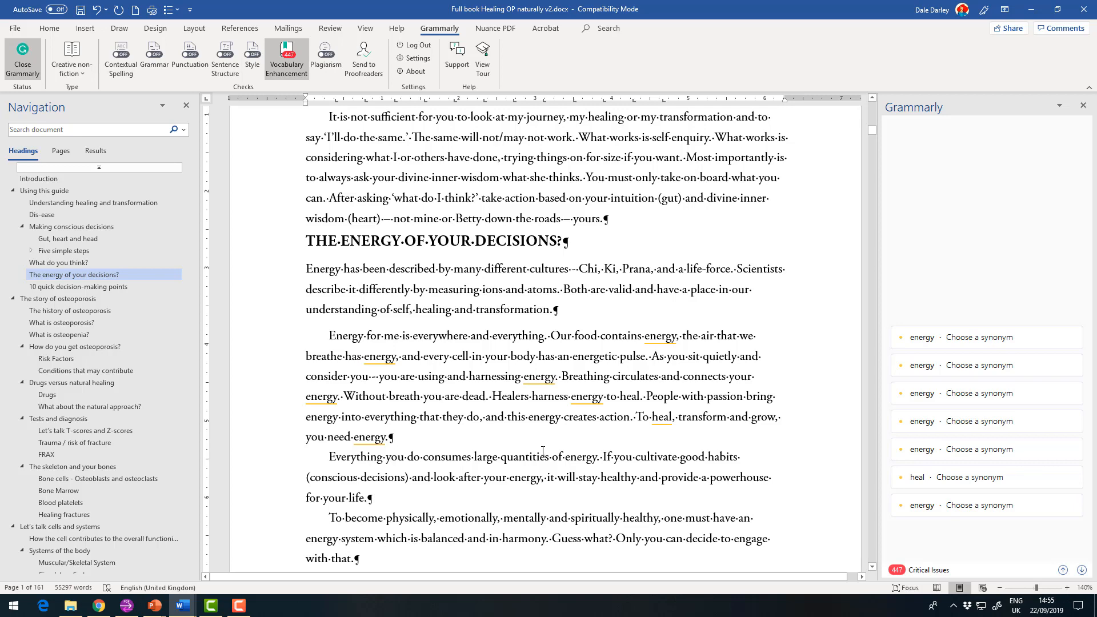
scroll(512, 410, down, 6)
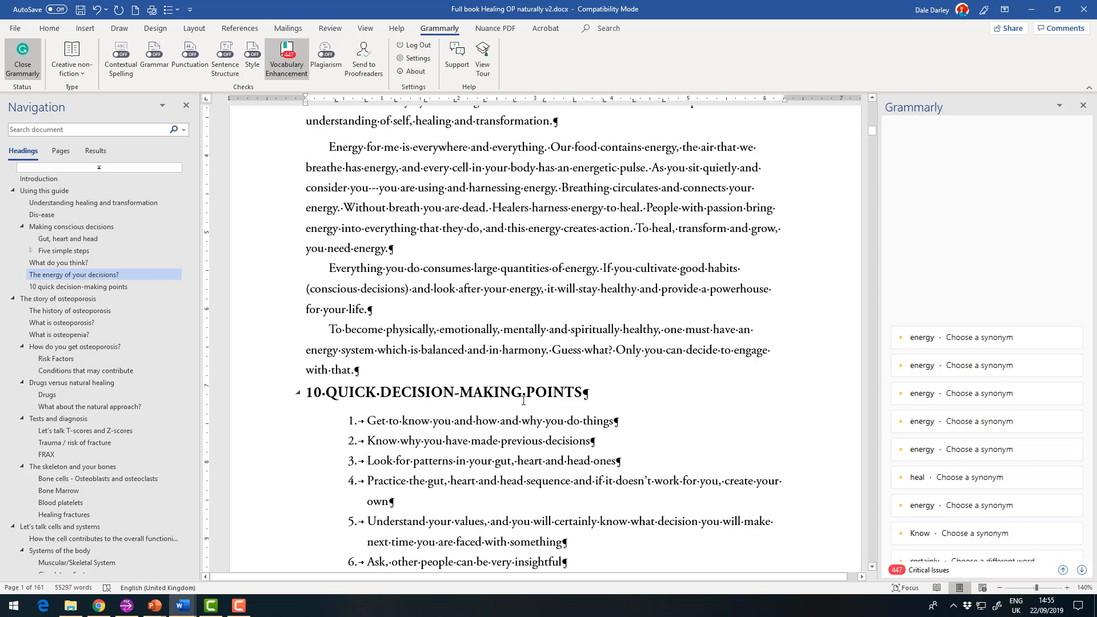
Step: Turn off Vocabulary Enhancement and turn the Contextual Spelling, Grammar and Punctuation checks back on
click(286, 58)
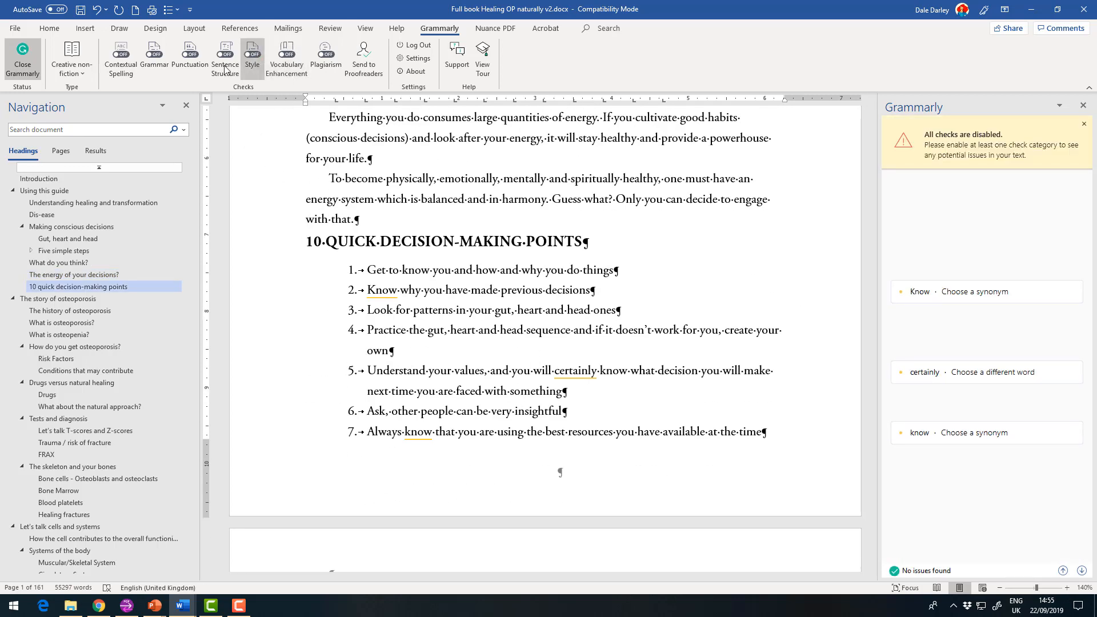
click(121, 62)
click(154, 58)
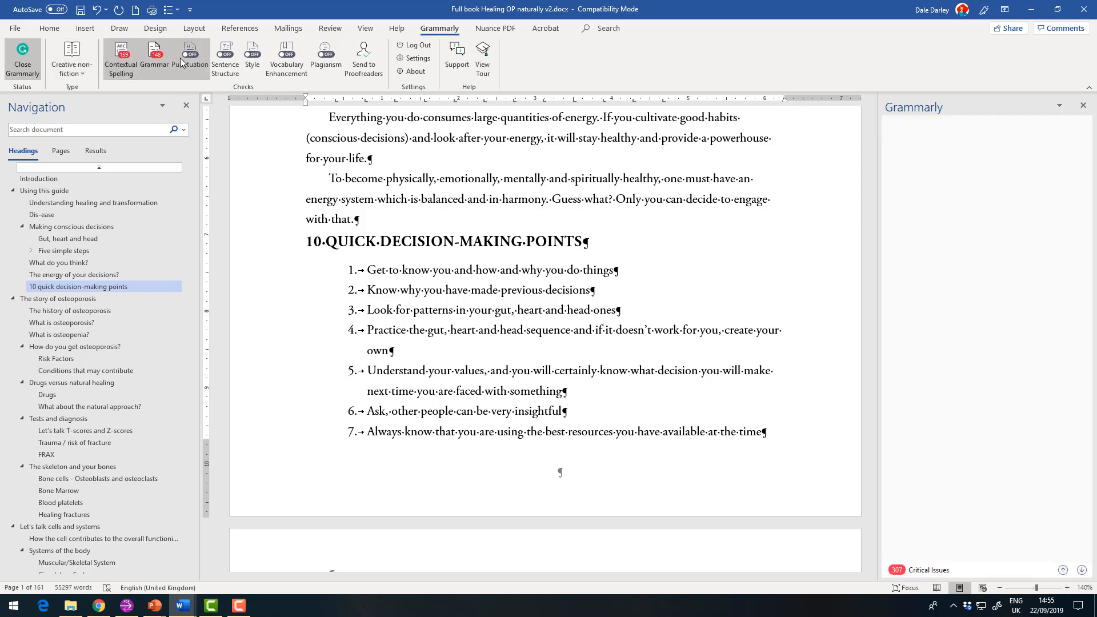
click(190, 57)
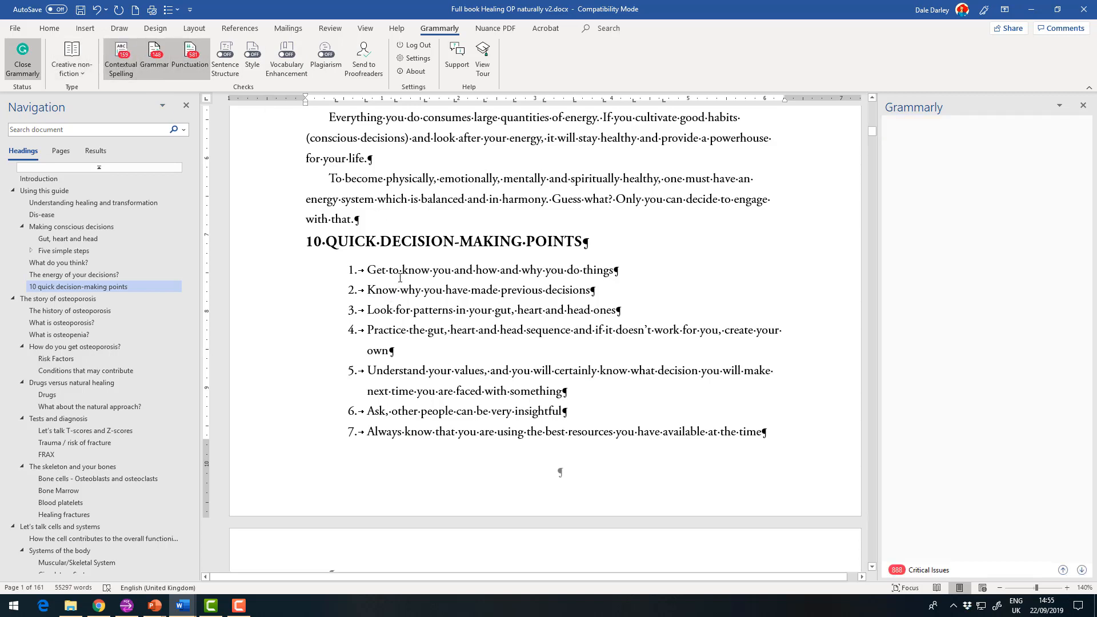
Step: Close Grammarly and run the built-in Check Document proofing on the book
click(1083, 105)
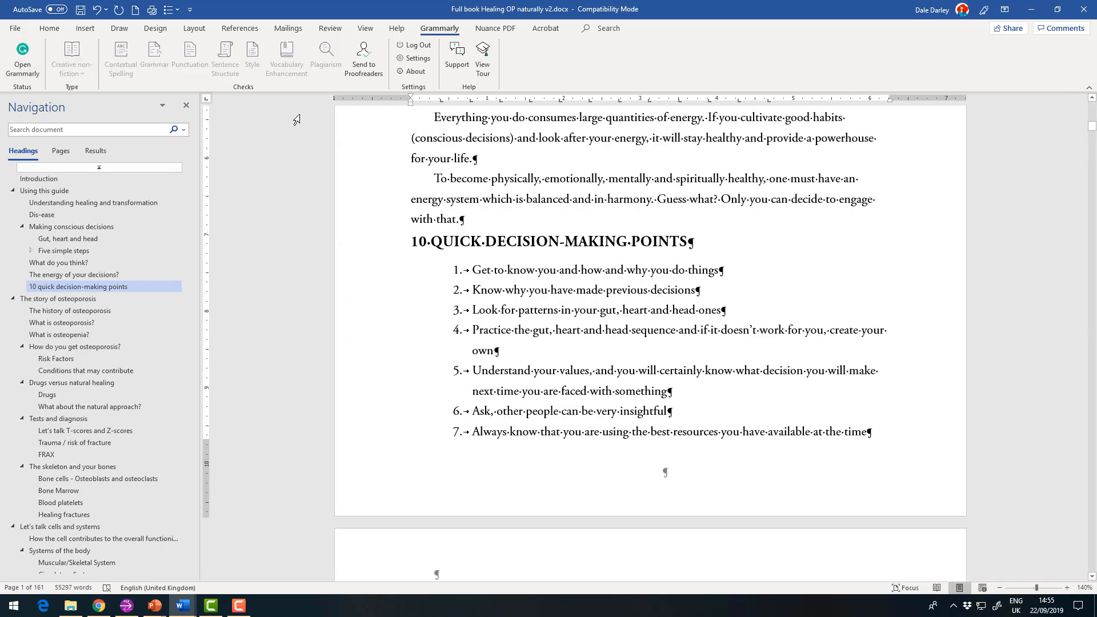
click(241, 29)
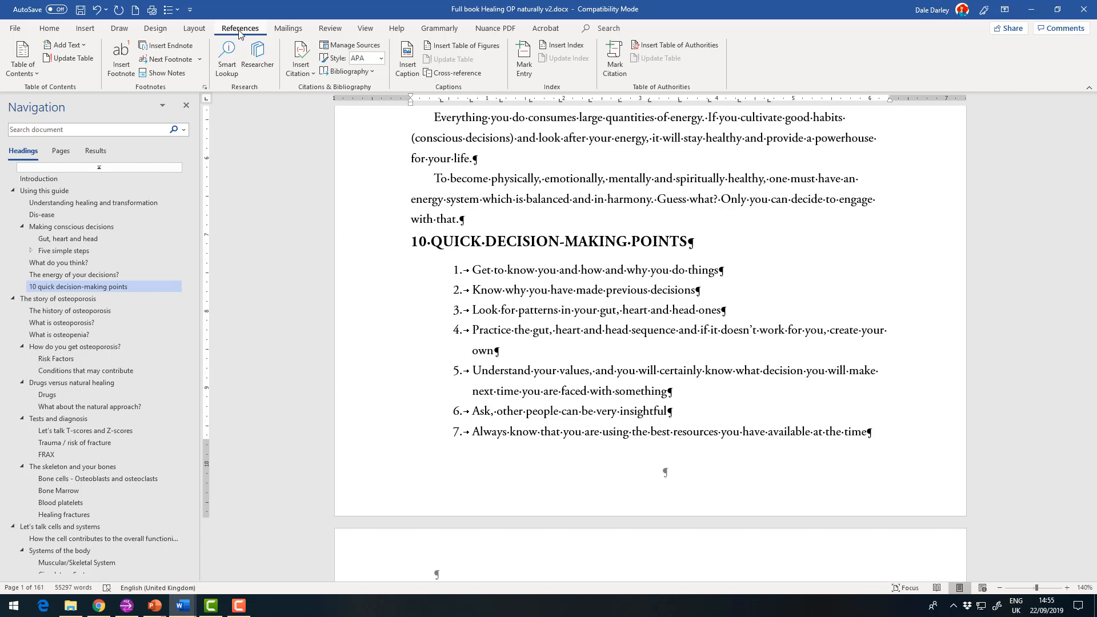
click(333, 28)
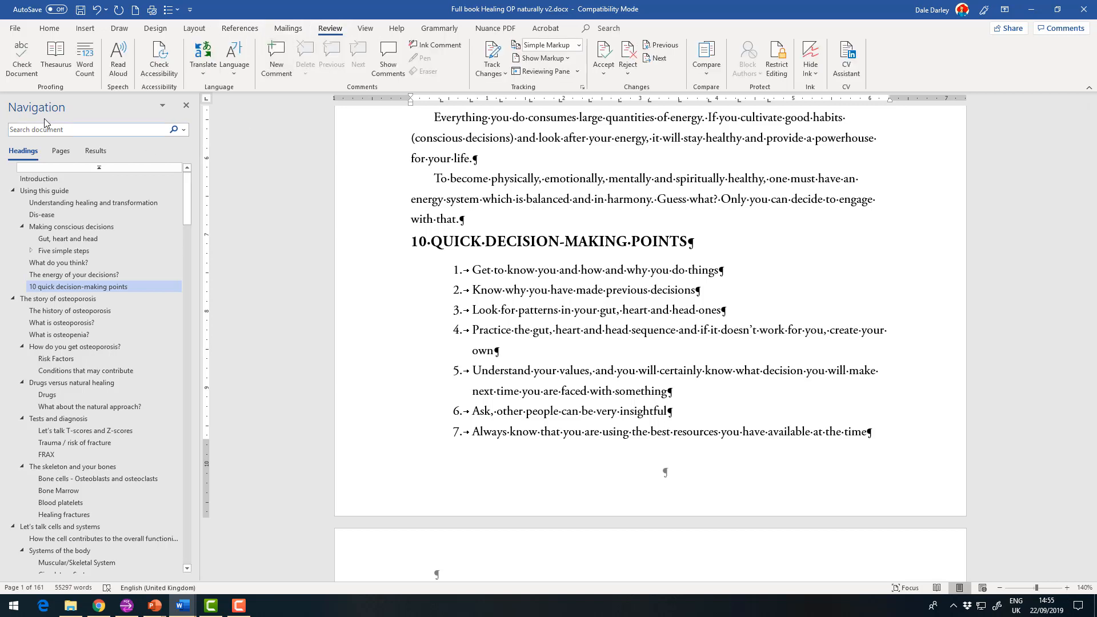
click(21, 74)
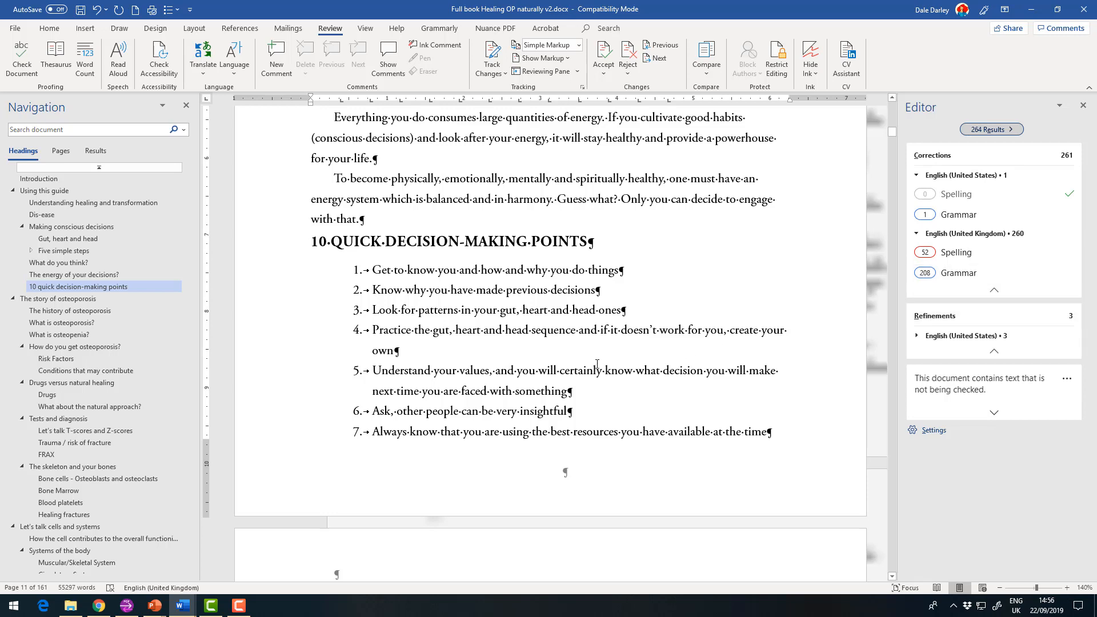
Step: Look up synonyms for "differently" in the Thesaurus and close it
click(60, 67)
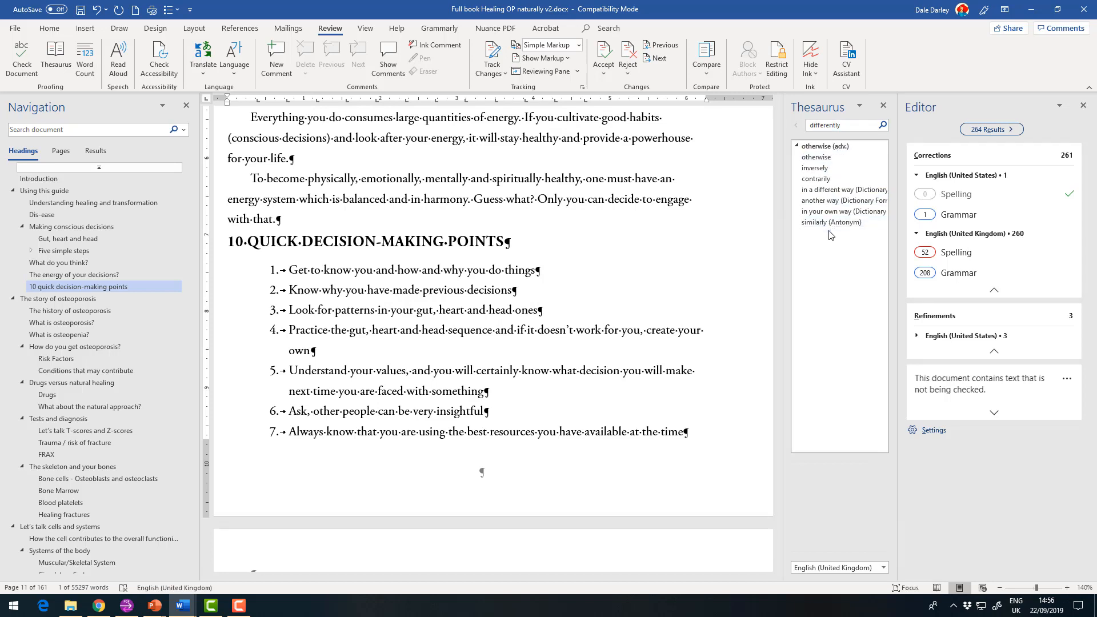
click(884, 106)
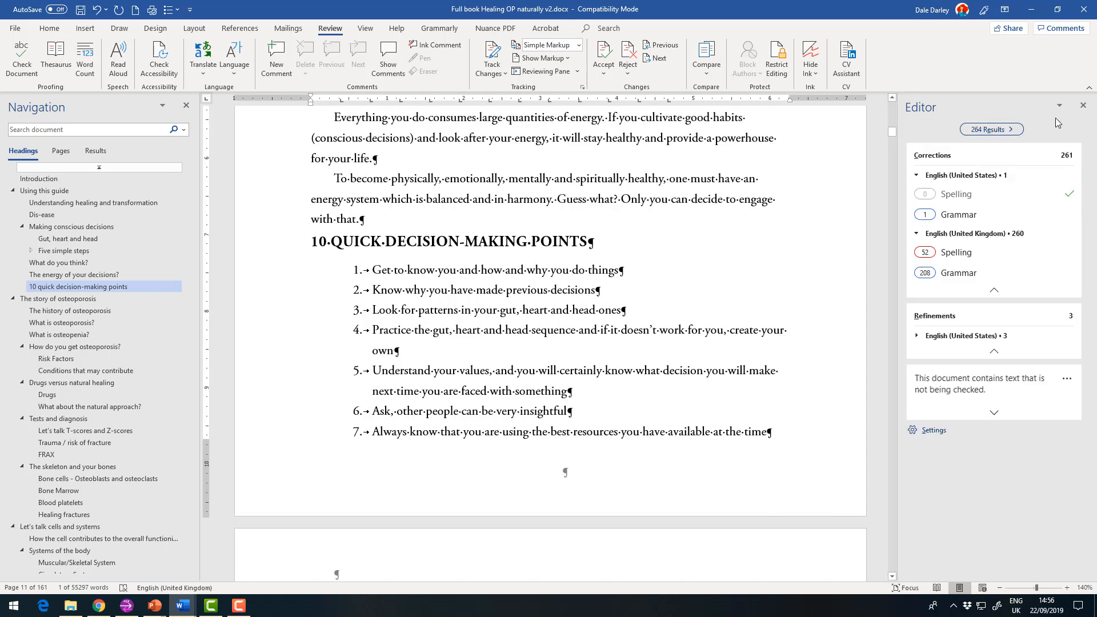